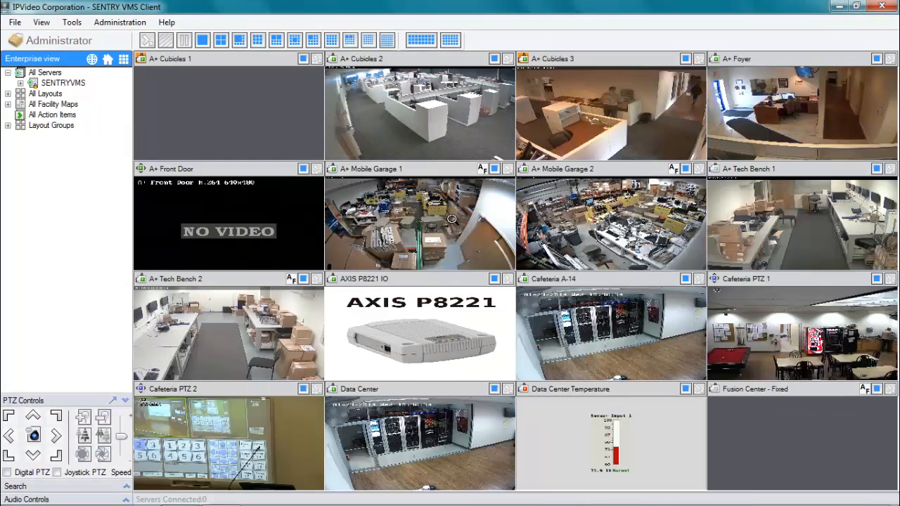
- Open Setup and Configuration and show the SENTRYVMS server's Cameras tab
{"action": "left_click", "coordinate": [119, 24]}
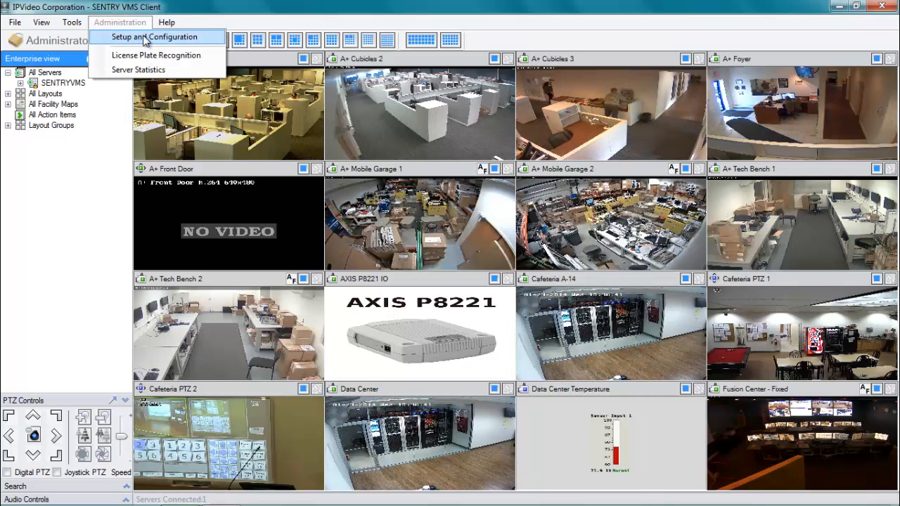
{"action": "left_click", "coordinate": [144, 37]}
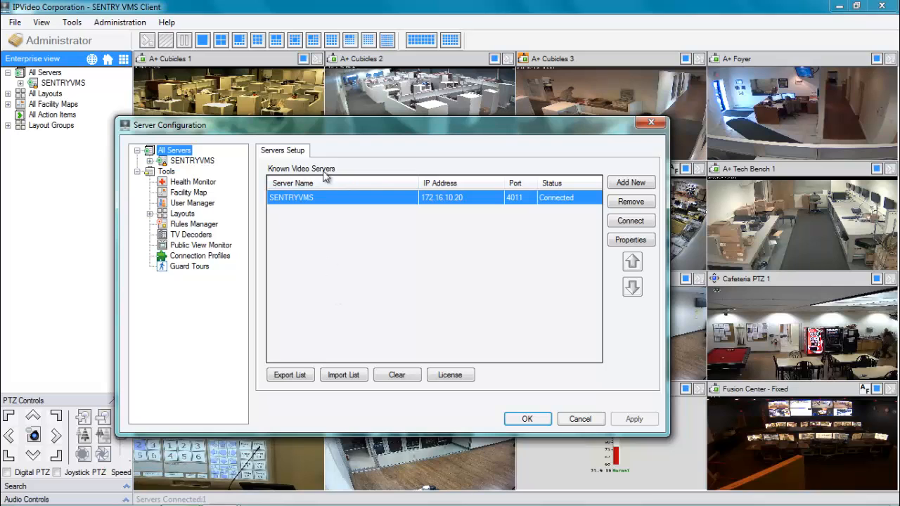
{"action": "left_click", "coordinate": [194, 161]}
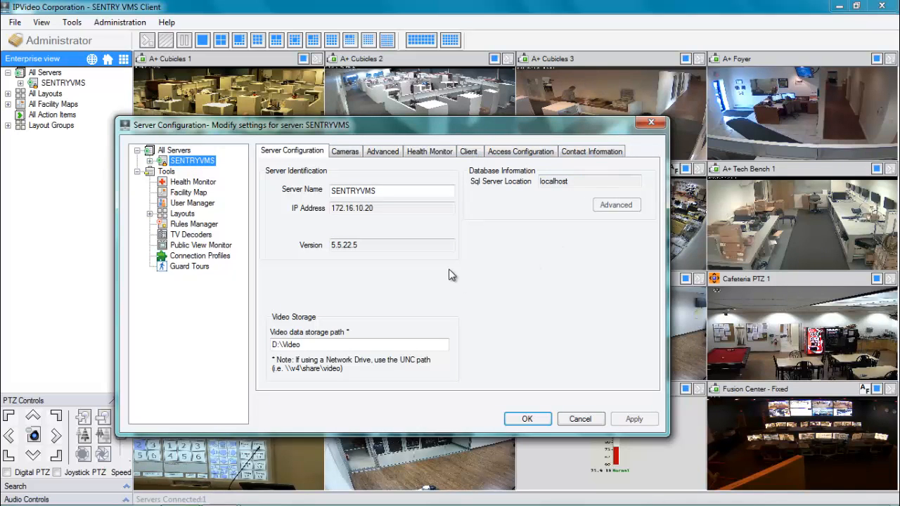
{"action": "left_click", "coordinate": [347, 154]}
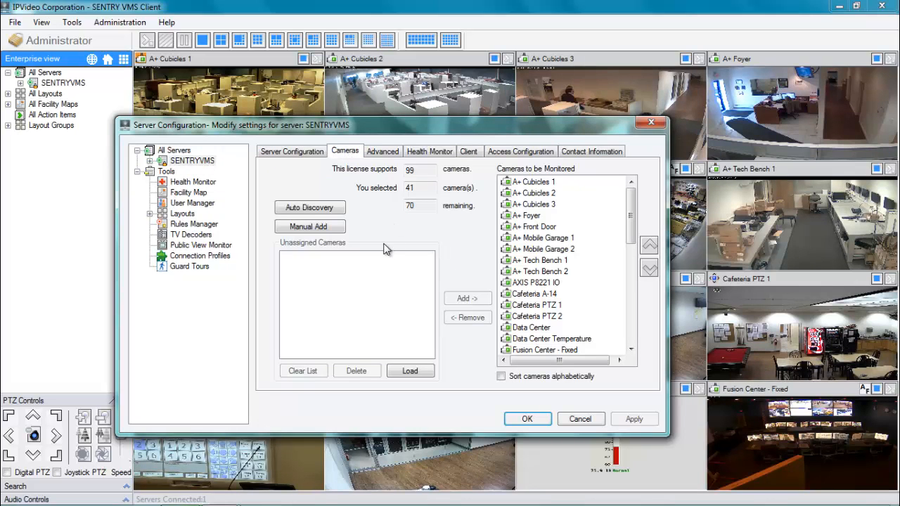
- Start a manual camera add to bring up the blank New Camera form
{"action": "left_click", "coordinate": [309, 228]}
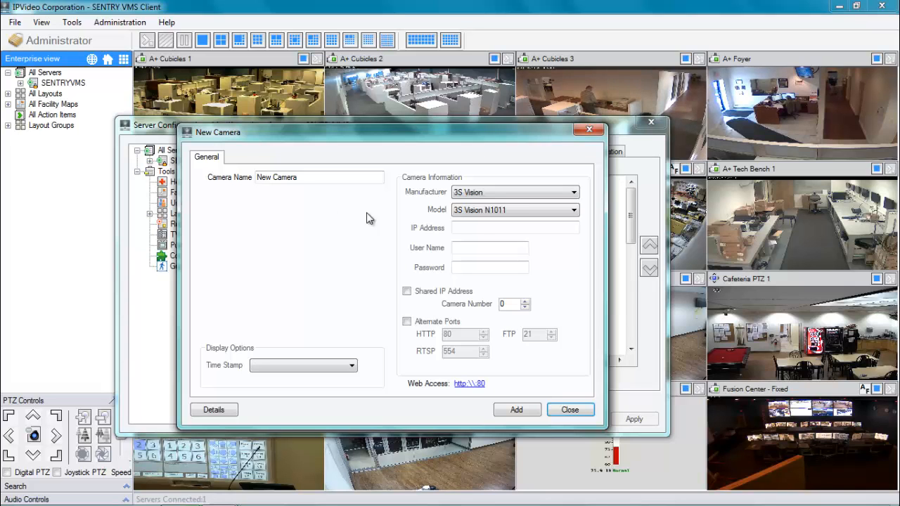
- Choose Panasonic as the manufacturer and WV-SC385 as the camera model
{"action": "left_click", "coordinate": [574, 196]}
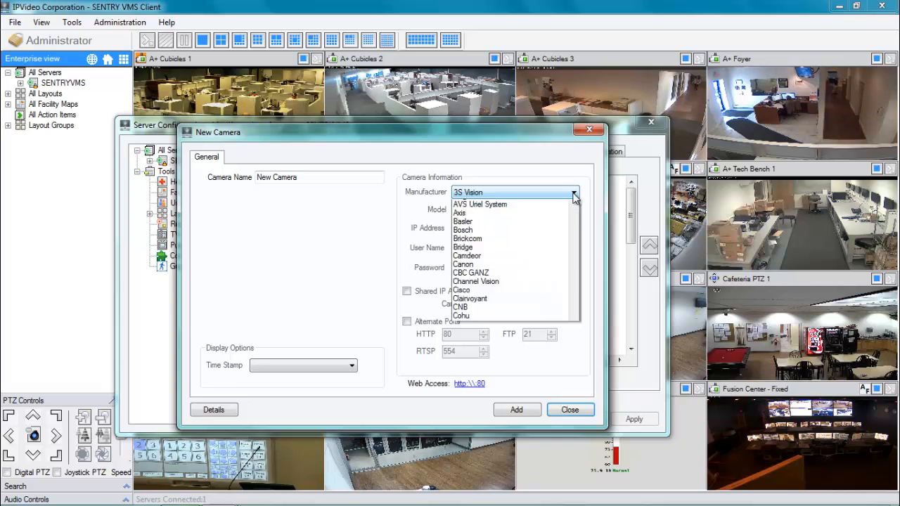
{"action": "left_click_drag", "start_coordinate": [574, 235], "coordinate": [574, 369]}
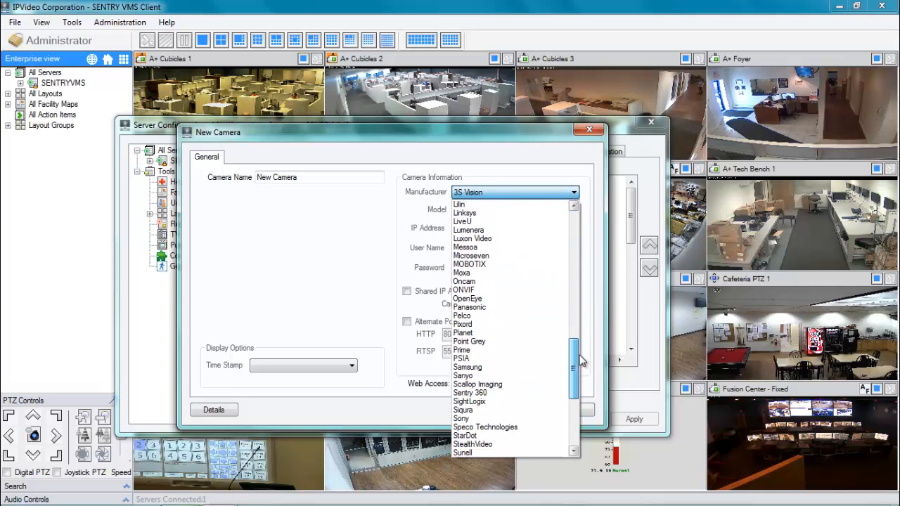
{"action": "left_click", "coordinate": [516, 310]}
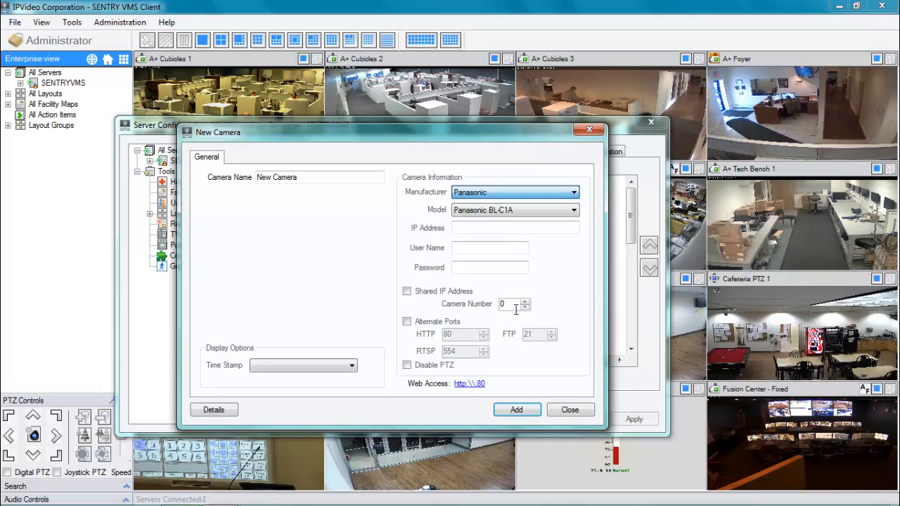
{"action": "left_click", "coordinate": [575, 213]}
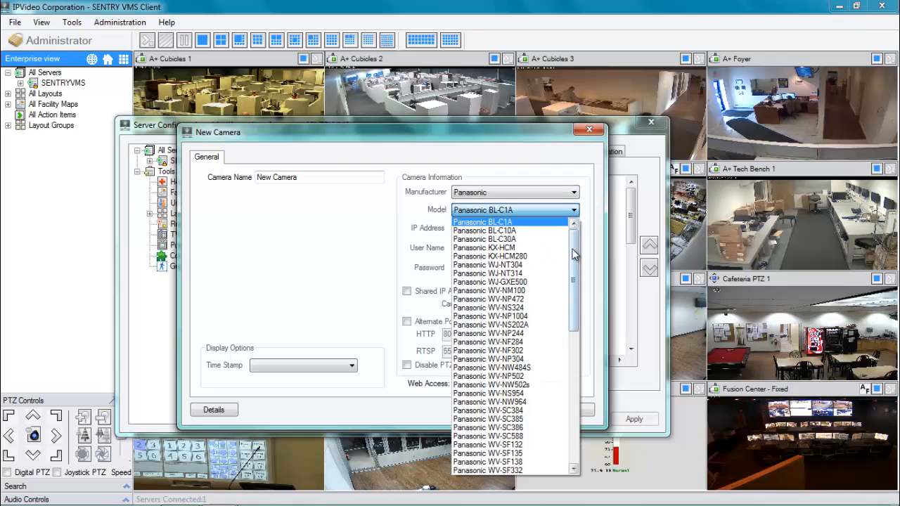
{"action": "left_click_drag", "start_coordinate": [575, 253], "coordinate": [575, 287]}
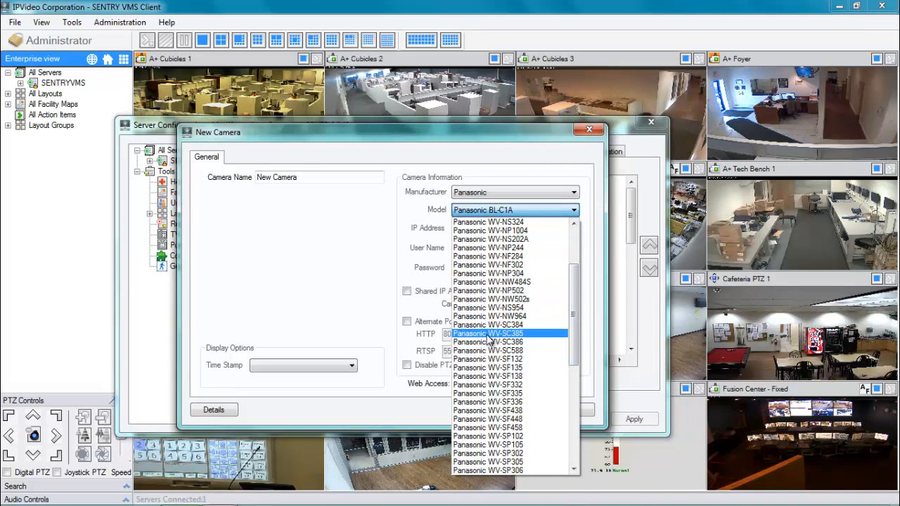
{"action": "left_click", "coordinate": [487, 335]}
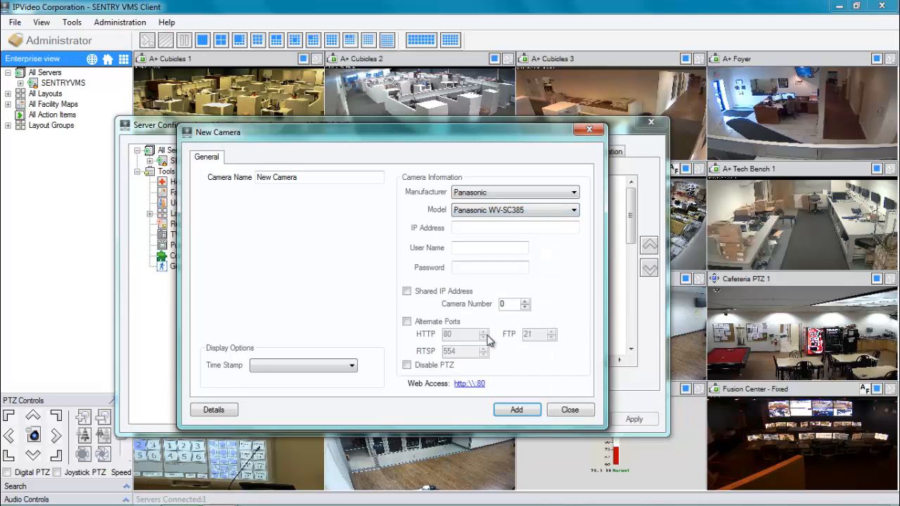
- Enter IP address 172.16.10.224 and the camera's login user name and password
{"action": "left_click", "coordinate": [489, 228]}
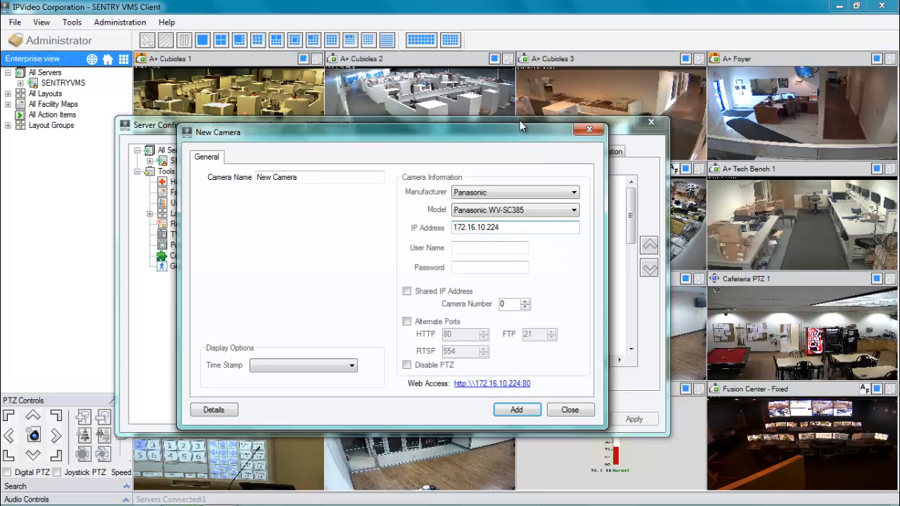
{"action": "left_click", "coordinate": [513, 248]}
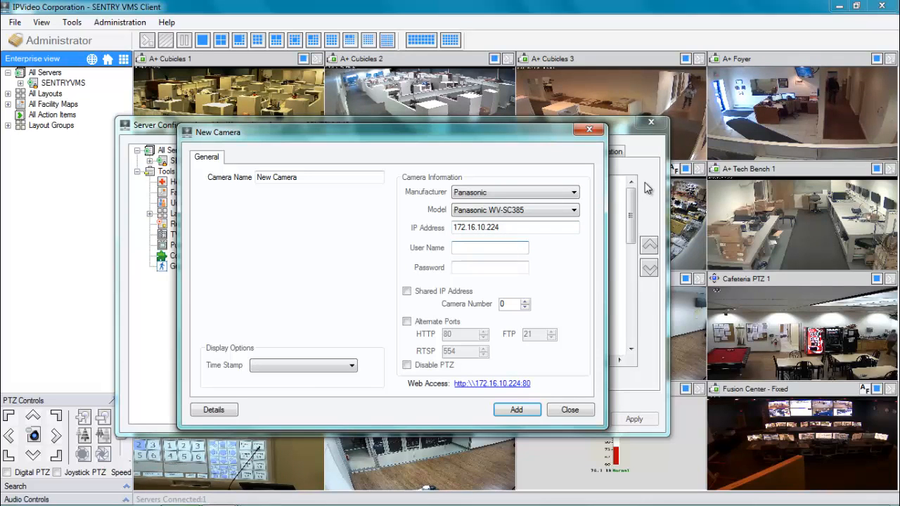
{"action": "type", "text": "admin"}
{"action": "key", "text": "Tab"}
{"action": "type", "text": "admin"}
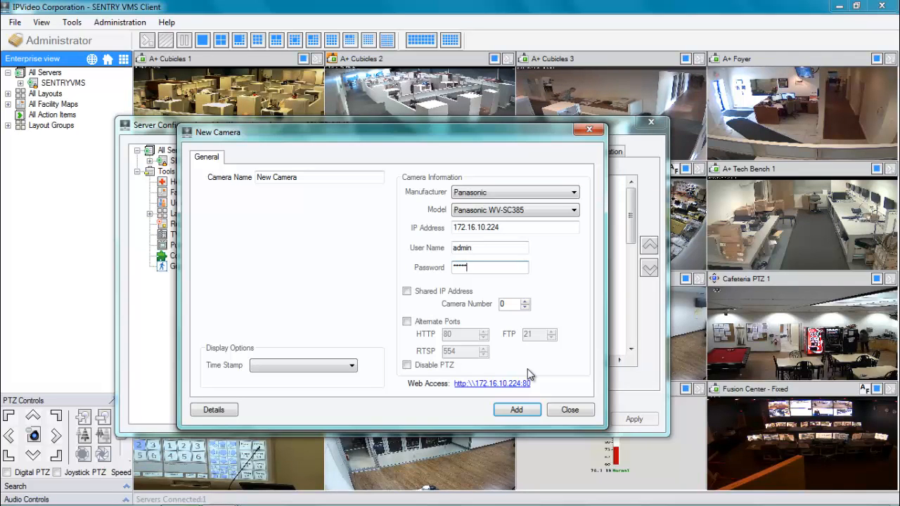
{"action": "left_click", "coordinate": [406, 322]}
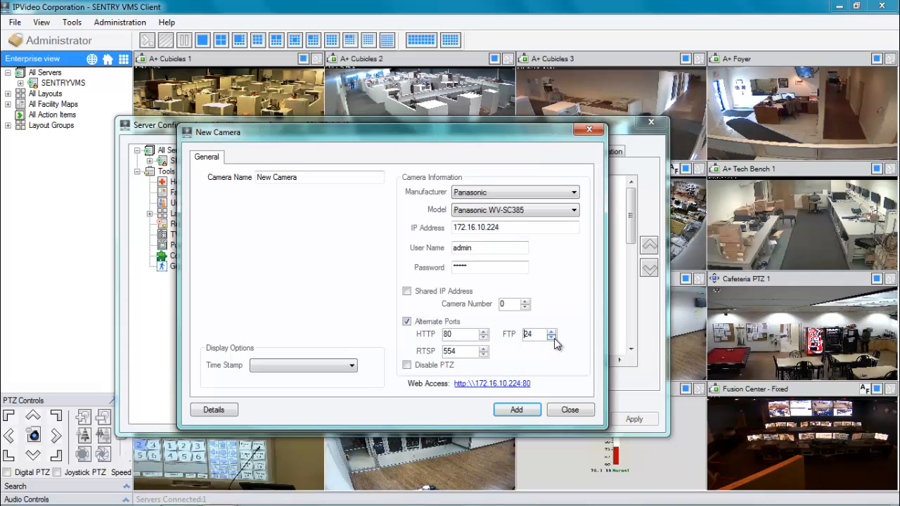
{"action": "left_click", "coordinate": [484, 333]}
{"action": "left_click", "coordinate": [484, 333]}
{"action": "left_click", "coordinate": [484, 333]}
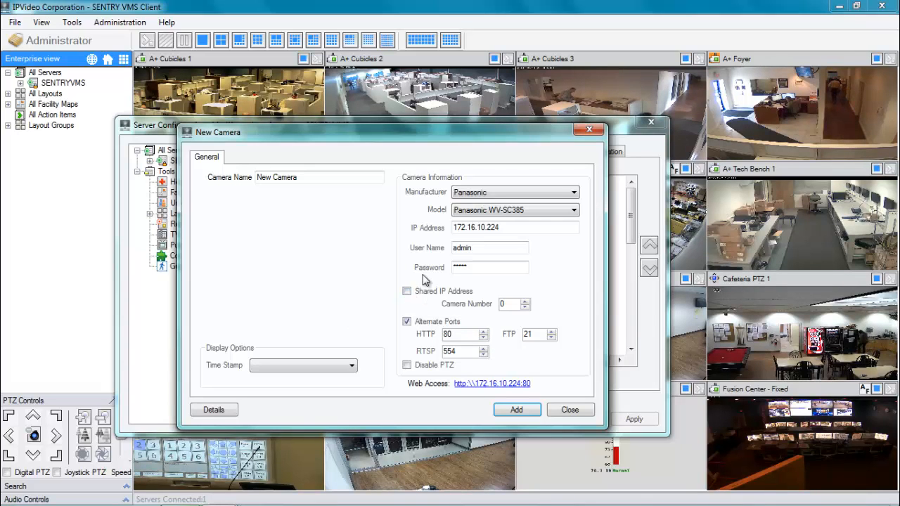
{"action": "left_click", "coordinate": [406, 324]}
{"action": "left_click", "coordinate": [406, 322]}
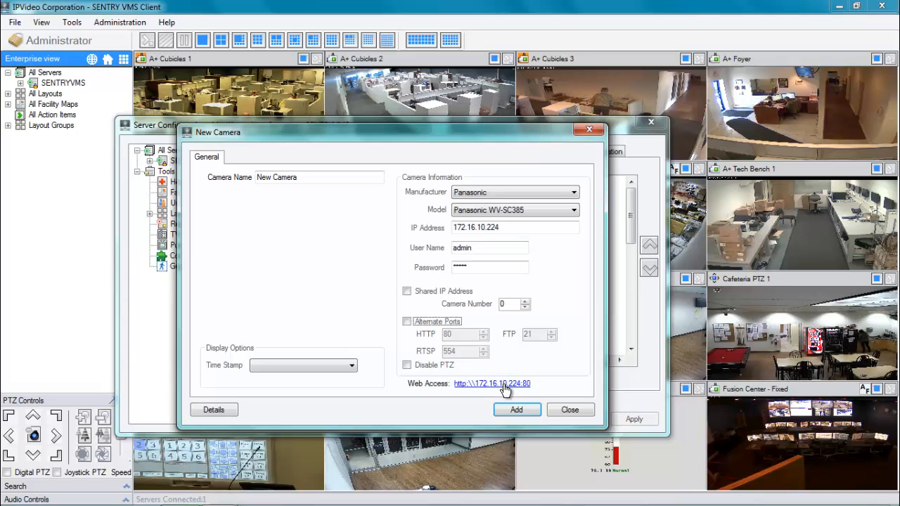
{"action": "double_click", "coordinate": [510, 227]}
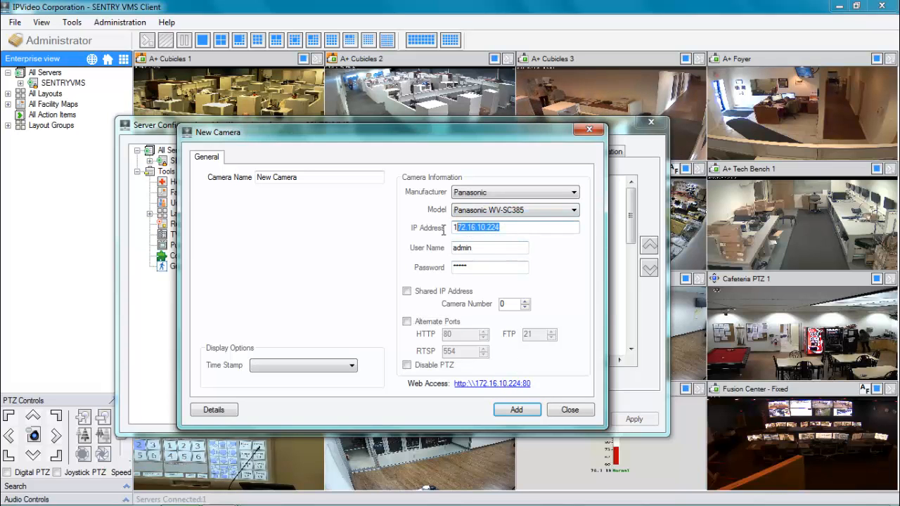
{"action": "left_click", "coordinate": [516, 227]}
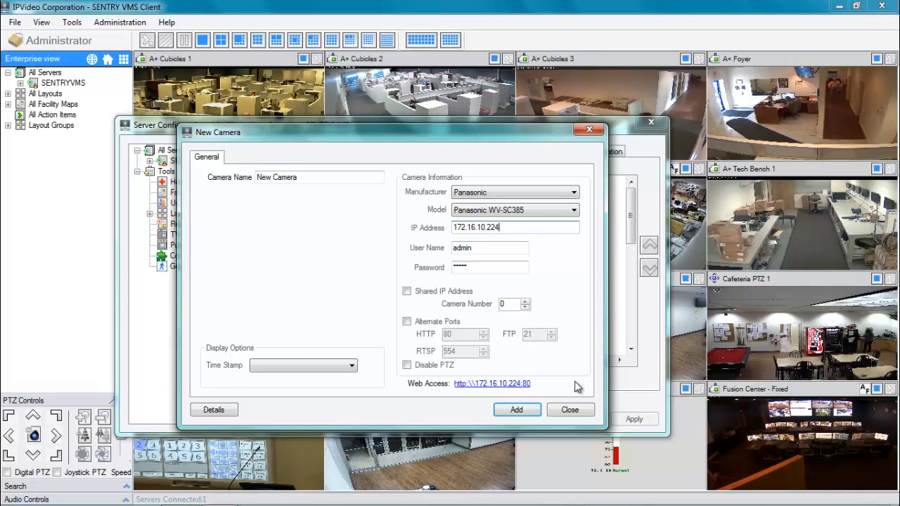
{"action": "left_click", "coordinate": [406, 321]}
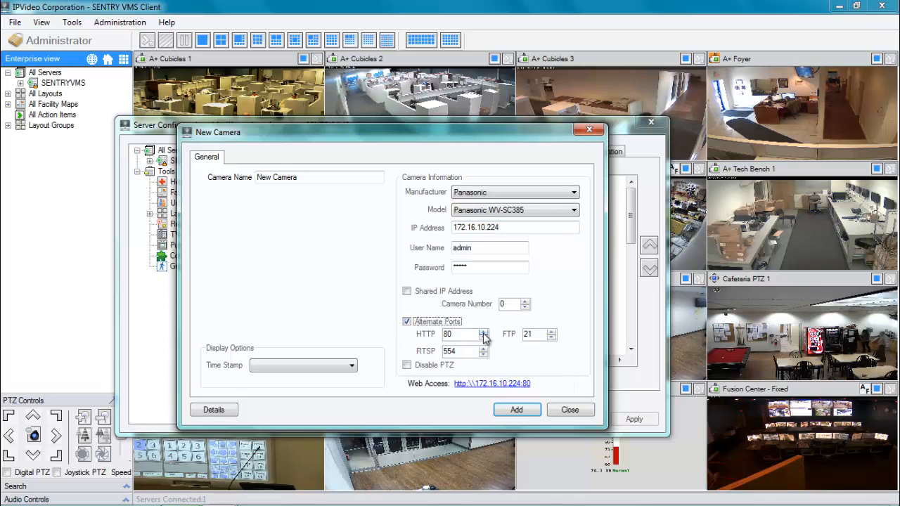
{"action": "left_click", "coordinate": [483, 332]}
{"action": "left_click", "coordinate": [483, 332]}
{"action": "left_click", "coordinate": [483, 332]}
{"action": "left_click", "coordinate": [483, 332]}
{"action": "left_click", "coordinate": [483, 332]}
{"action": "left_click", "coordinate": [483, 332]}
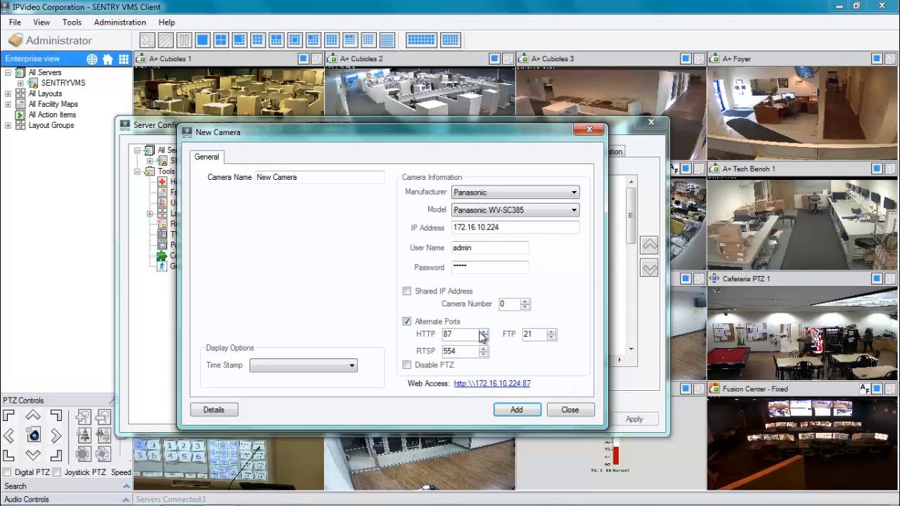
{"action": "left_click", "coordinate": [483, 332]}
{"action": "left_click", "coordinate": [484, 338]}
{"action": "left_click", "coordinate": [484, 338]}
{"action": "left_click", "coordinate": [483, 337]}
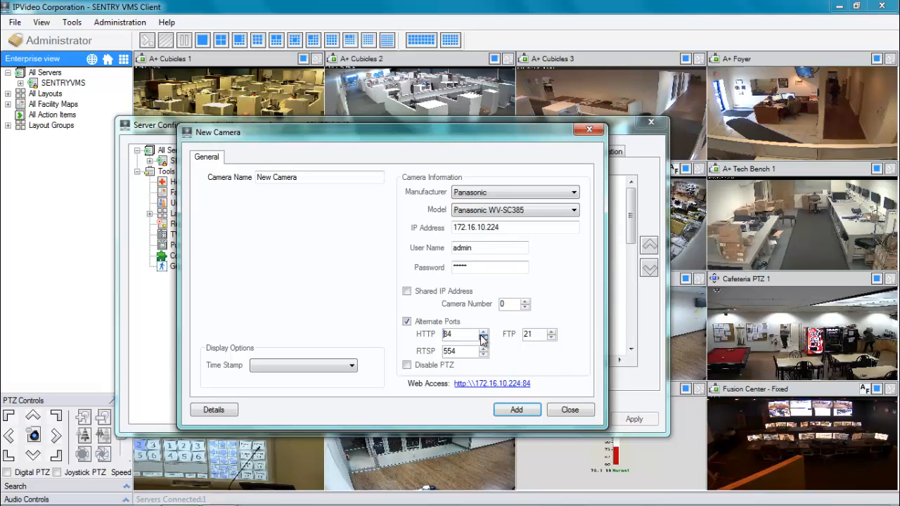
{"action": "left_click", "coordinate": [483, 337]}
{"action": "left_click", "coordinate": [483, 338]}
{"action": "left_click", "coordinate": [483, 338]}
{"action": "left_click", "coordinate": [483, 338]}
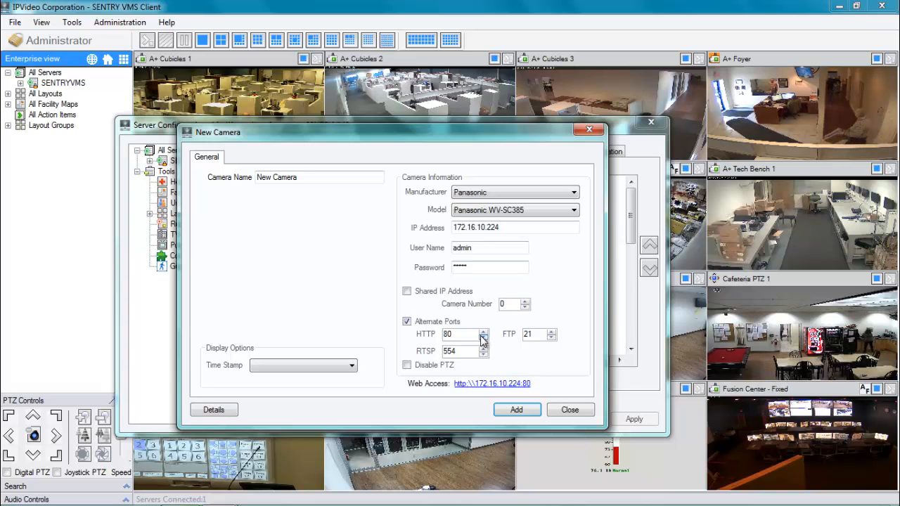
{"action": "left_click", "coordinate": [483, 338]}
{"action": "left_click", "coordinate": [483, 339]}
{"action": "left_click", "coordinate": [483, 332]}
{"action": "left_click", "coordinate": [483, 332]}
{"action": "left_click", "coordinate": [483, 332]}
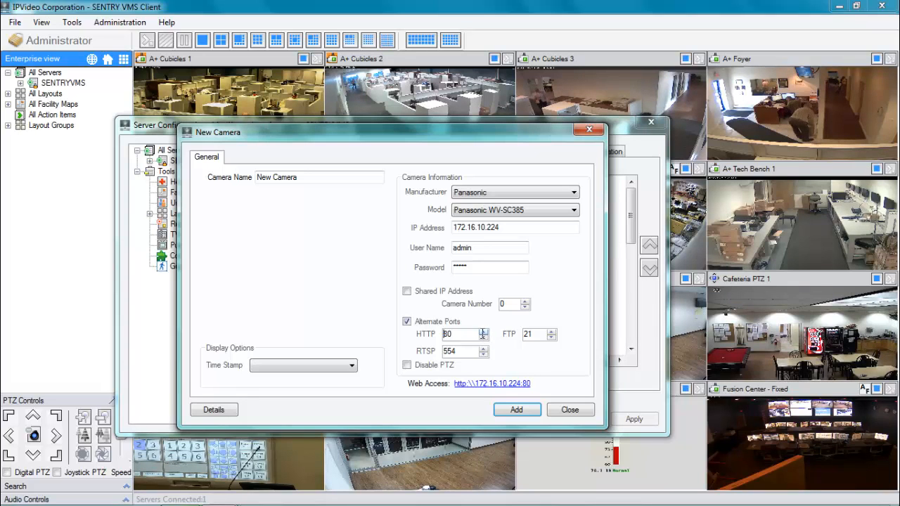
{"action": "left_click", "coordinate": [406, 322]}
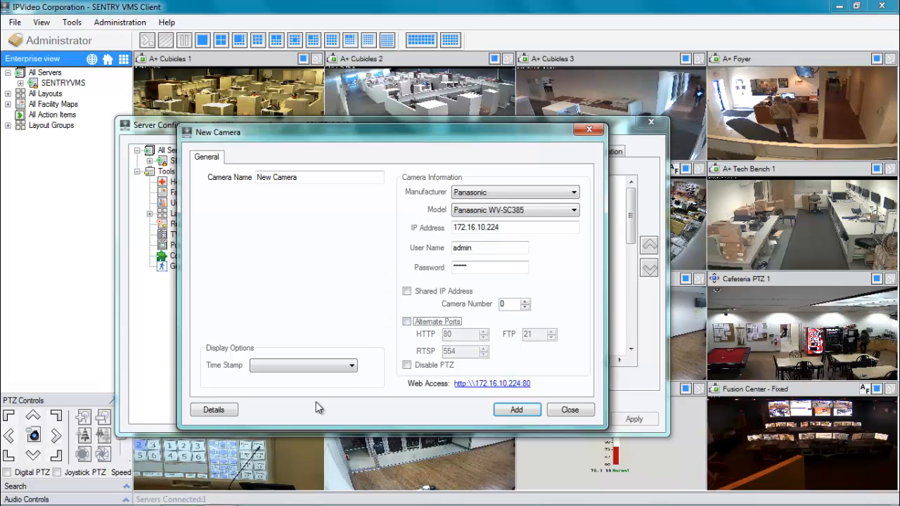
- Try Burn time stamp in video, revert Time Stamp to No time stamp, and select the camera name
{"action": "left_click", "coordinate": [328, 371]}
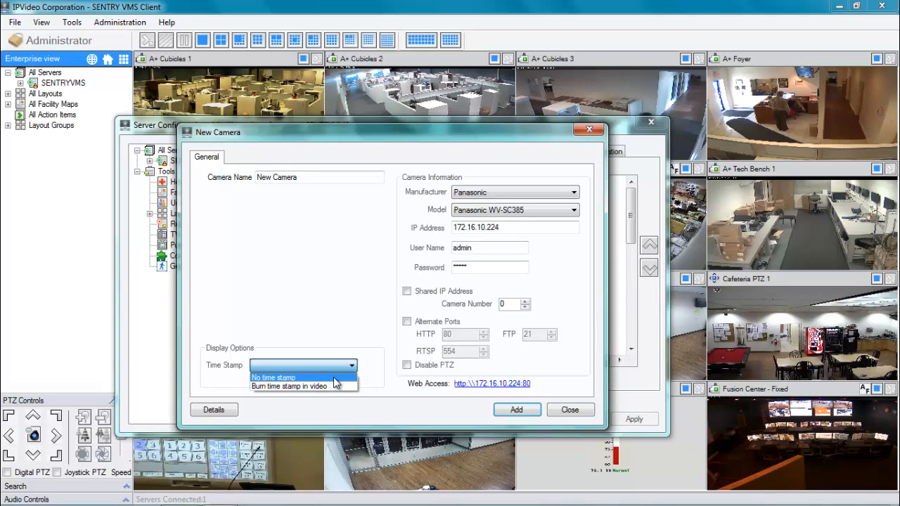
{"action": "left_click", "coordinate": [335, 378]}
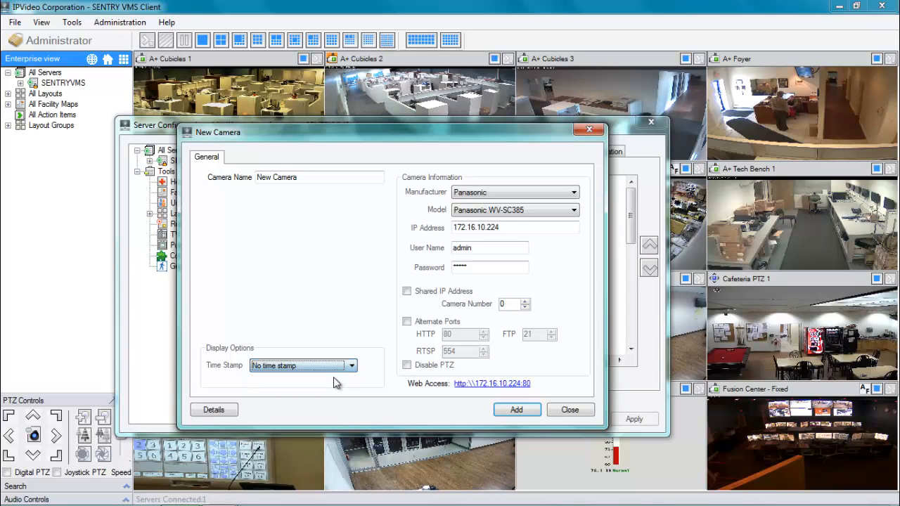
{"action": "left_click", "coordinate": [353, 367]}
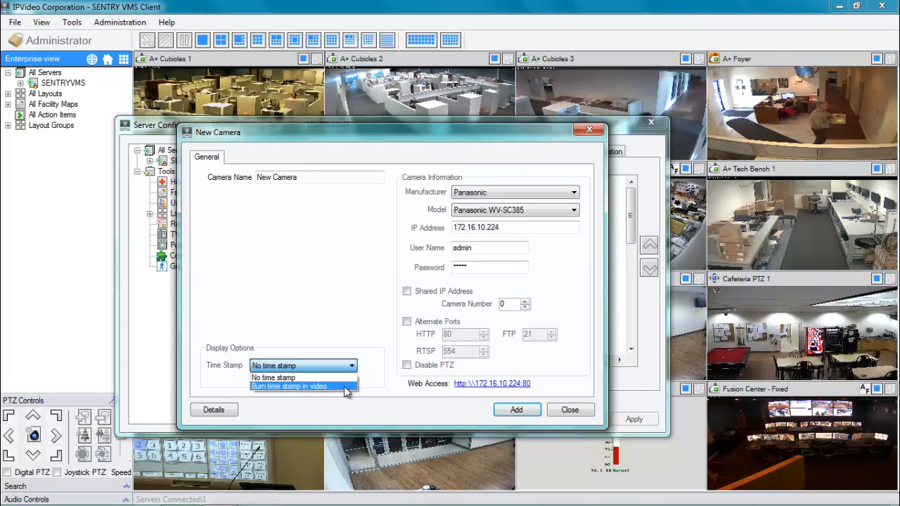
{"action": "left_click", "coordinate": [345, 387]}
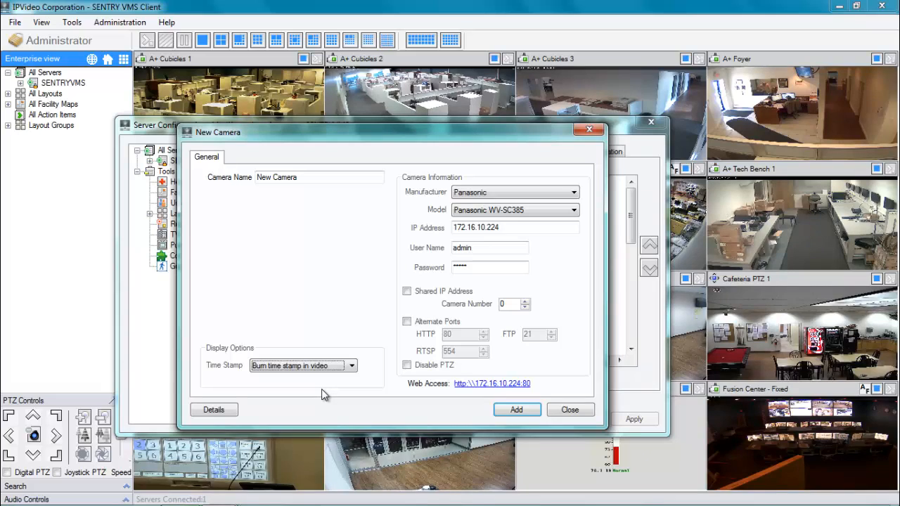
{"action": "left_click", "coordinate": [353, 372]}
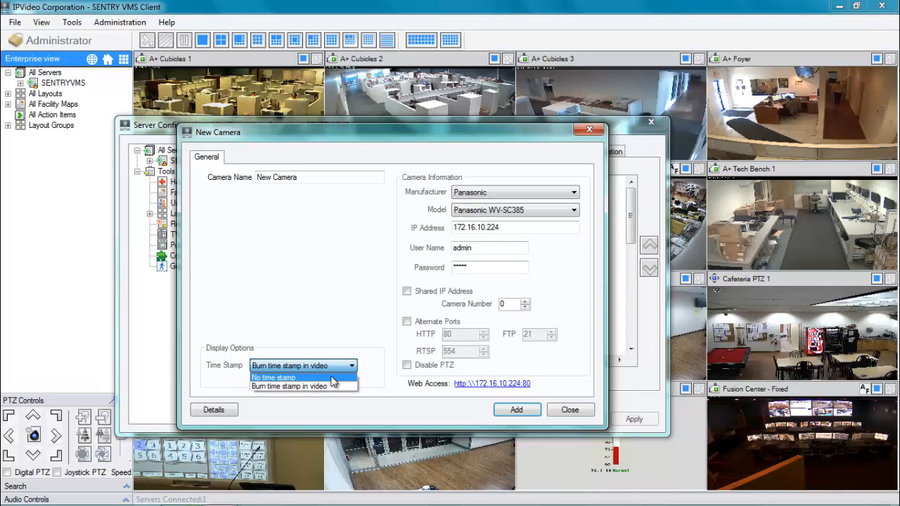
{"action": "left_click", "coordinate": [333, 378]}
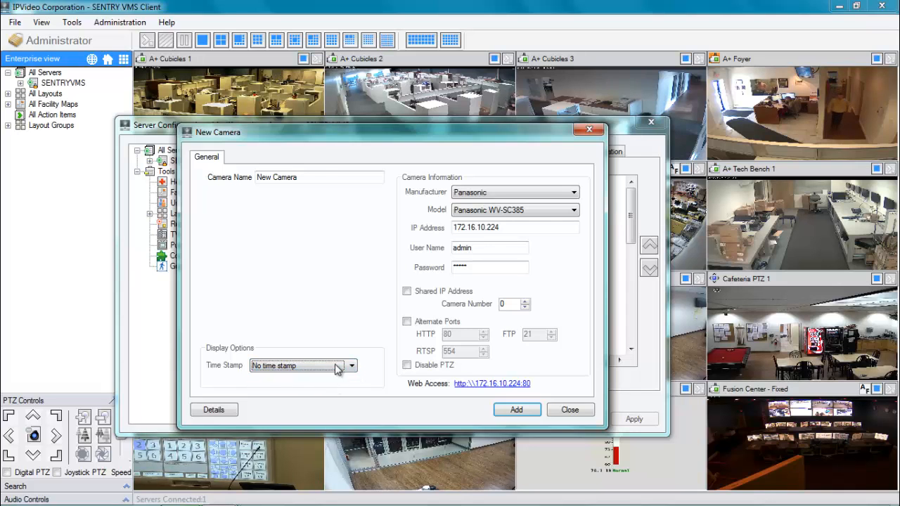
{"action": "left_click_drag", "start_coordinate": [322, 176], "coordinate": [258, 177]}
- Rename the camera to 'Test Camera' and add it to SENTRYVMS
{"action": "type", "text": "T"}
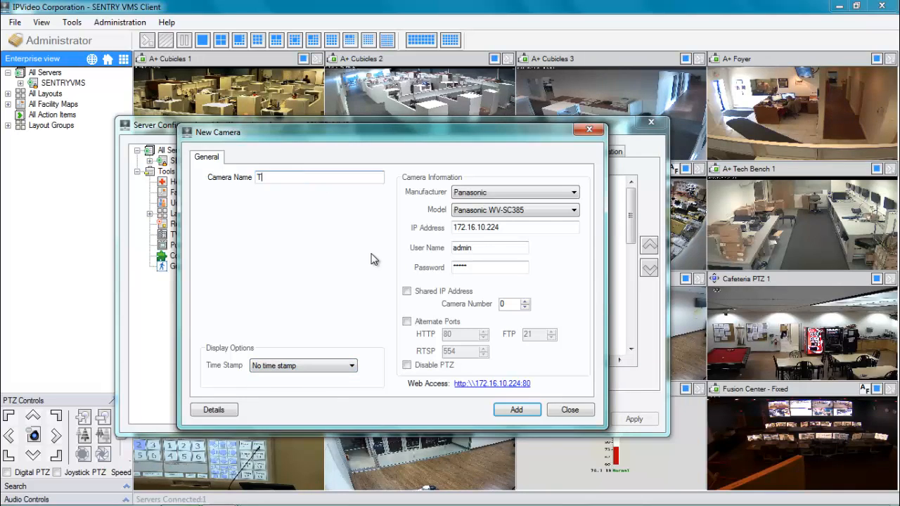
{"action": "type", "text": "tes"}
{"action": "key", "text": "BackSpace"}
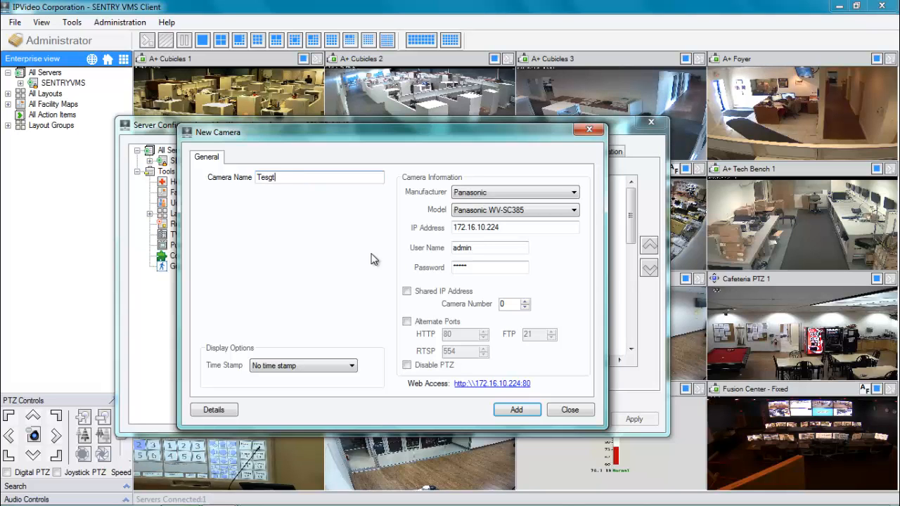
{"action": "type", "text": "st Camera"}
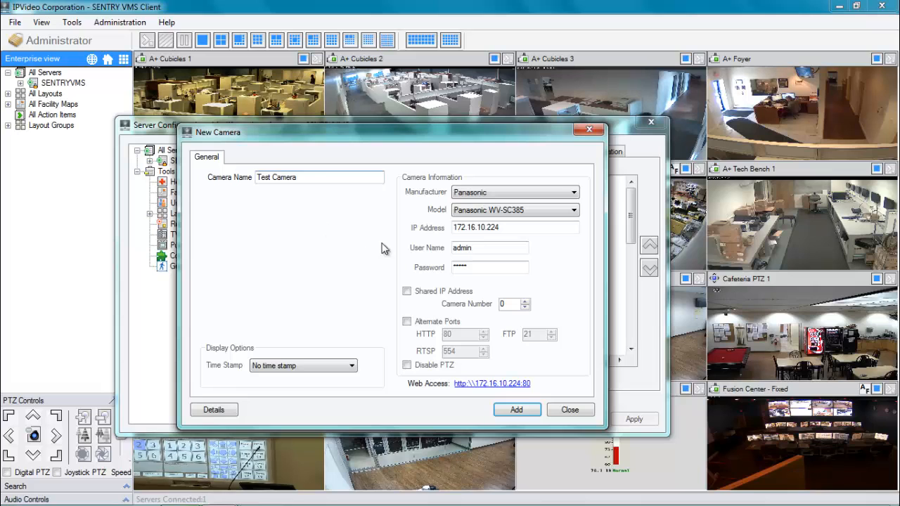
{"action": "left_click", "coordinate": [517, 410]}
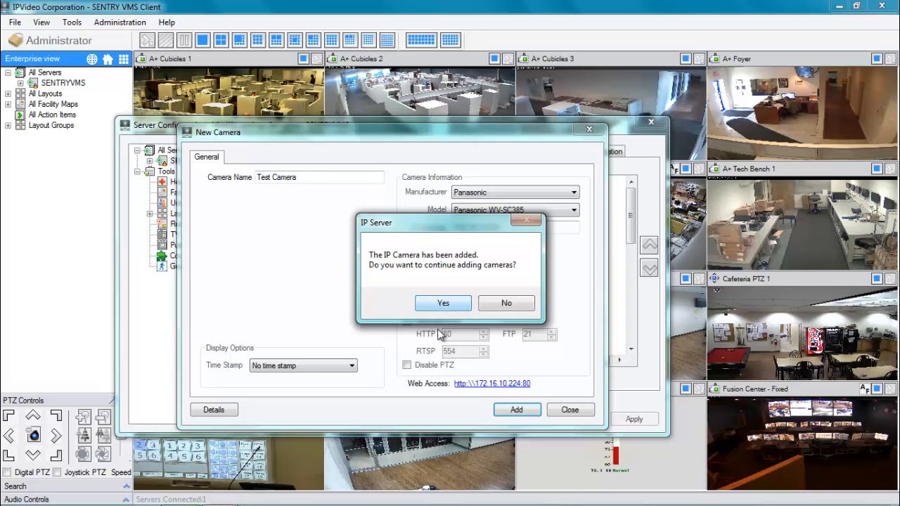
- Decline adding more cameras, confirm Test Camera is listed, then apply and close with OK
{"action": "left_click", "coordinate": [508, 305]}
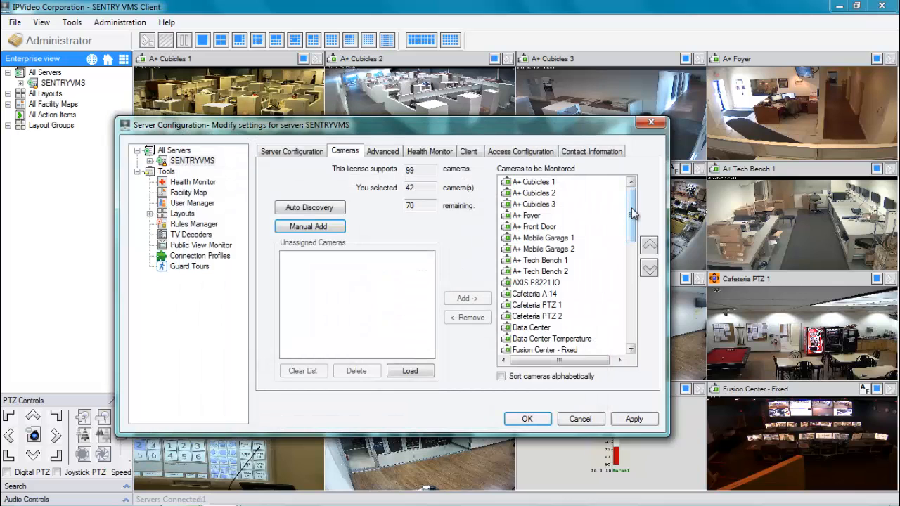
{"action": "left_click_drag", "start_coordinate": [633, 214], "coordinate": [632, 315]}
{"action": "left_click", "coordinate": [547, 339]}
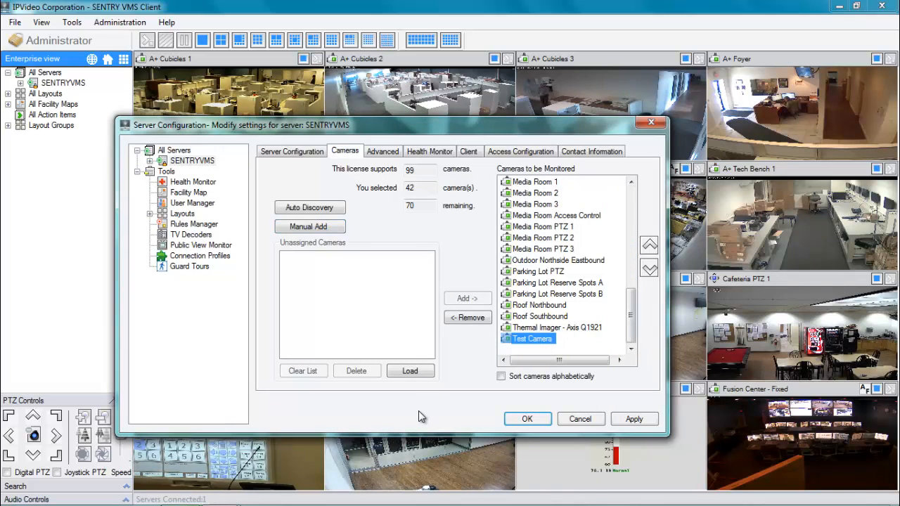
{"action": "left_click", "coordinate": [635, 420]}
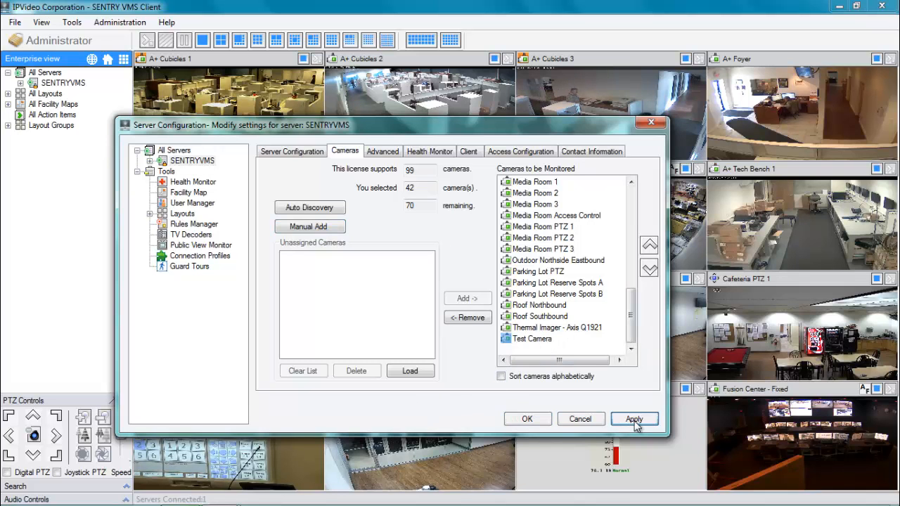
{"action": "left_click", "coordinate": [527, 420]}
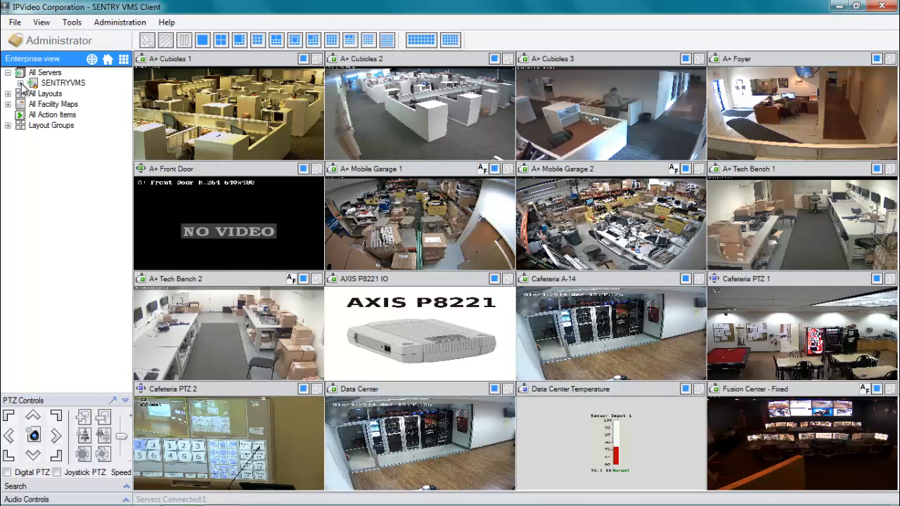
- Open Test Camera's live video from the SENTRYVMS tree and pan it right to the truss
{"action": "left_click", "coordinate": [20, 83]}
{"action": "left_click", "coordinate": [130, 362]}
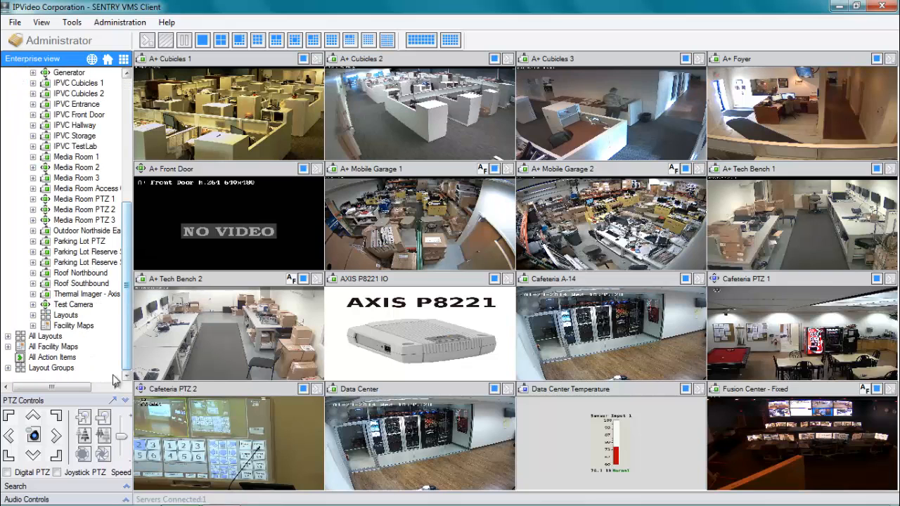
{"action": "double_click", "coordinate": [73, 304]}
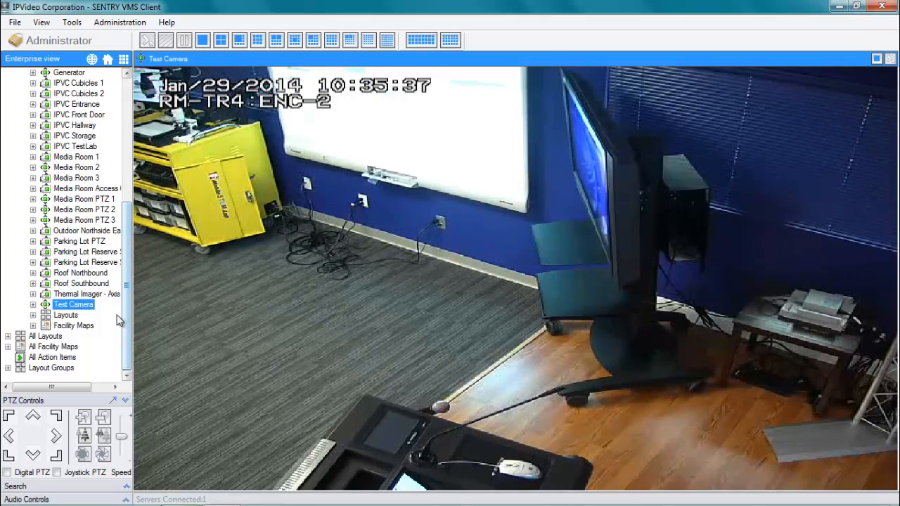
{"action": "left_click", "coordinate": [56, 438]}
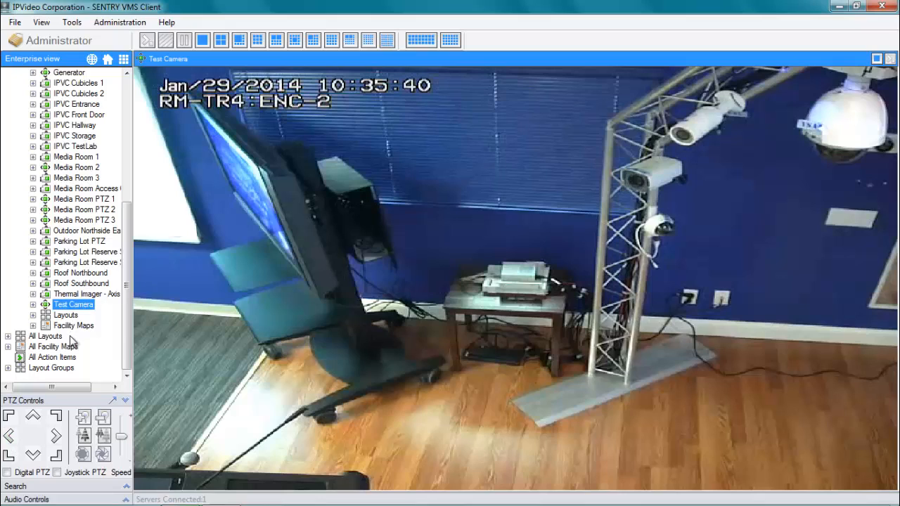
- Open Test Camera's Properties and leave Time Stamp at No time stamp
{"action": "right_click", "coordinate": [77, 310]}
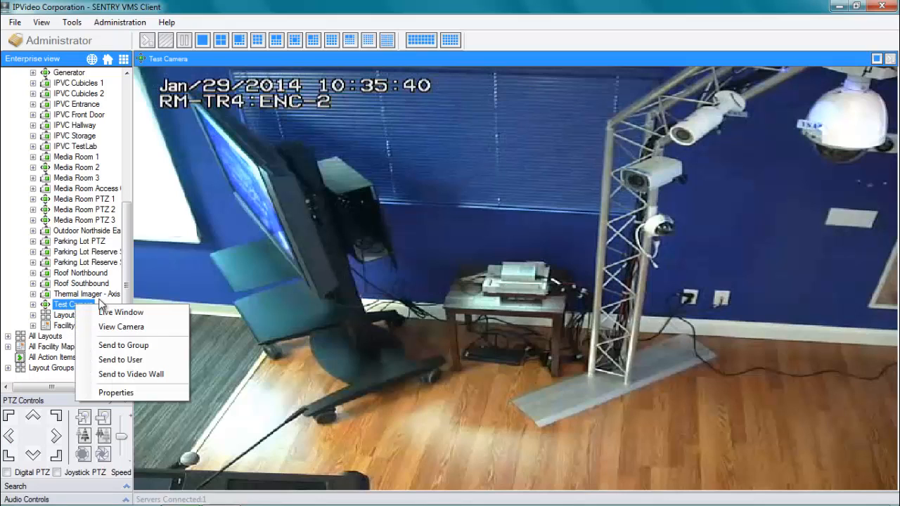
{"action": "left_click", "coordinate": [133, 393]}
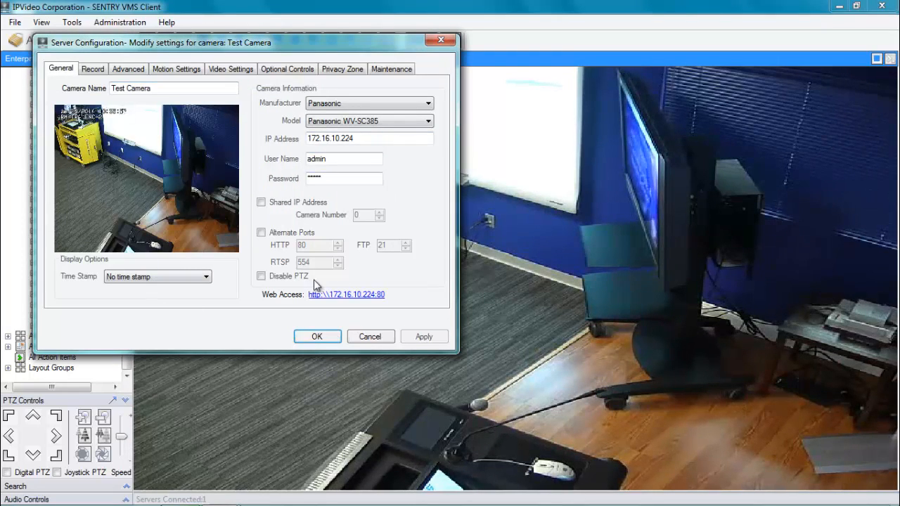
{"action": "left_click", "coordinate": [198, 278]}
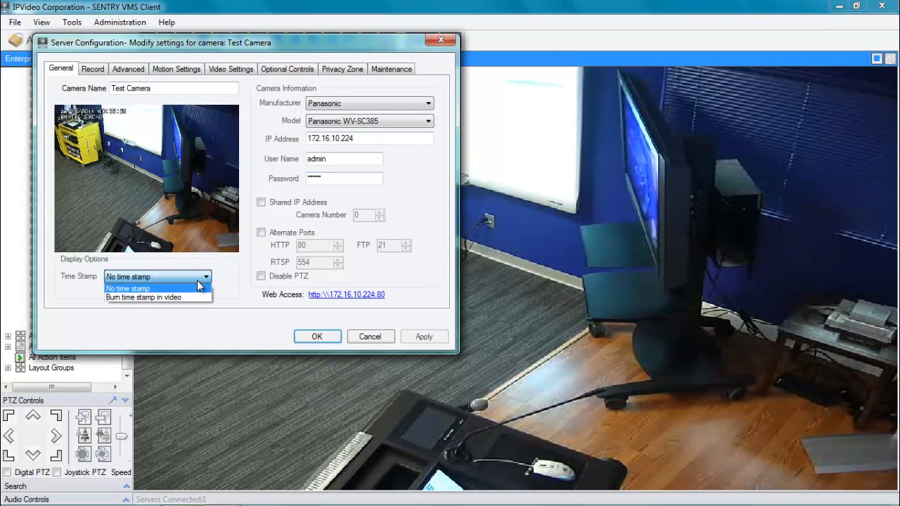
{"action": "left_click", "coordinate": [184, 321]}
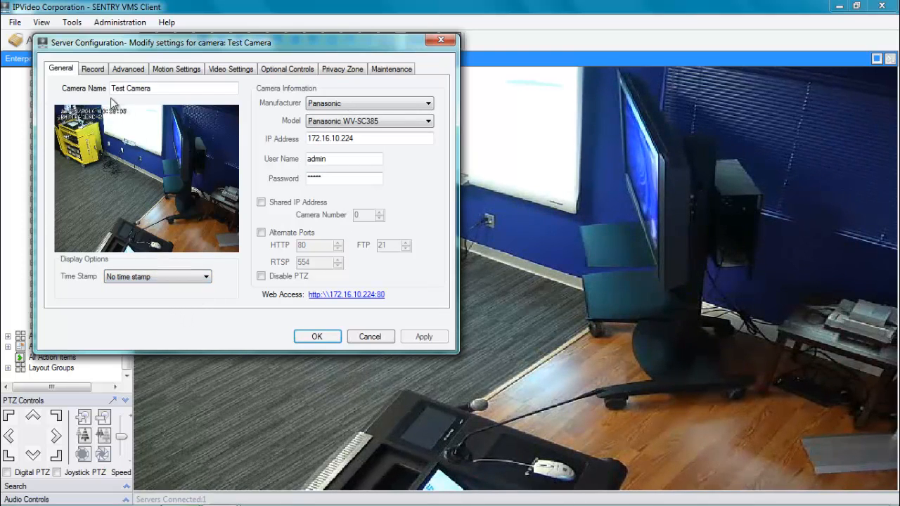
- Review the Record, Advanced, Motion Settings, Video Settings and Optional Controls tabs
{"action": "left_click", "coordinate": [94, 70]}
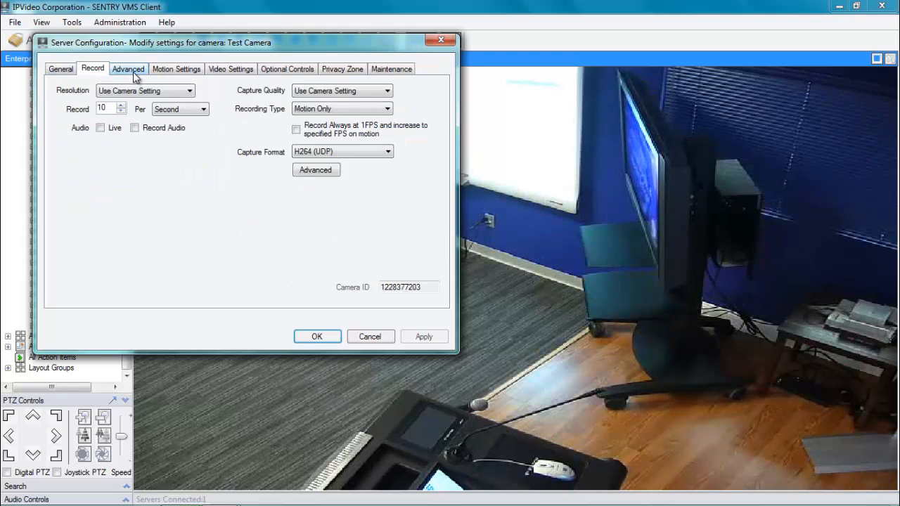
{"action": "left_click", "coordinate": [132, 71]}
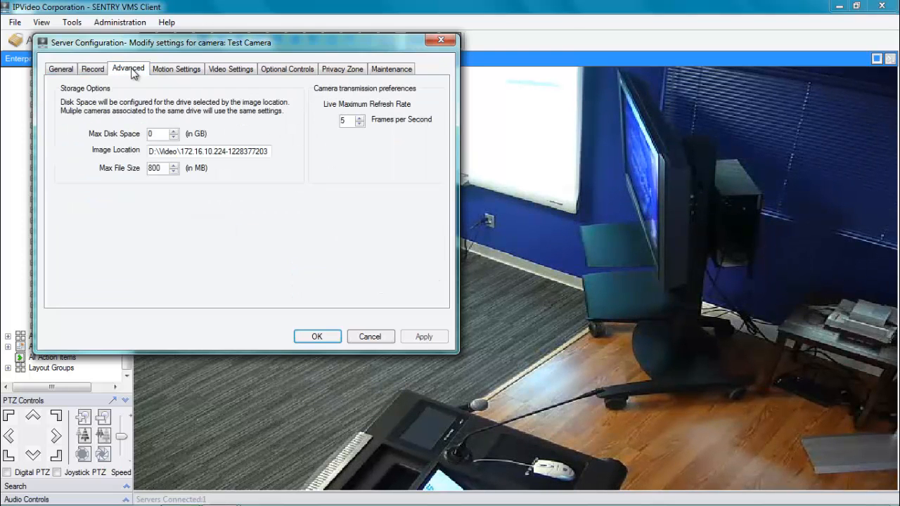
{"action": "left_click", "coordinate": [175, 73]}
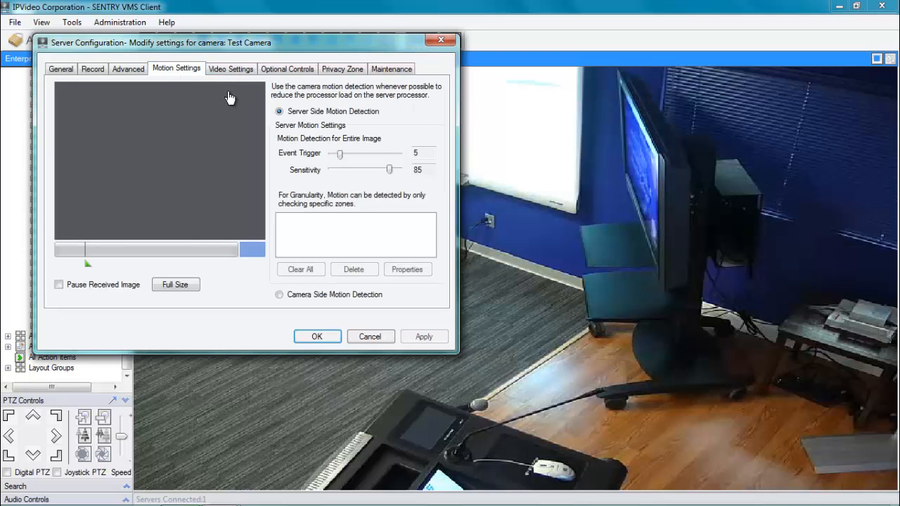
{"action": "left_click", "coordinate": [237, 72]}
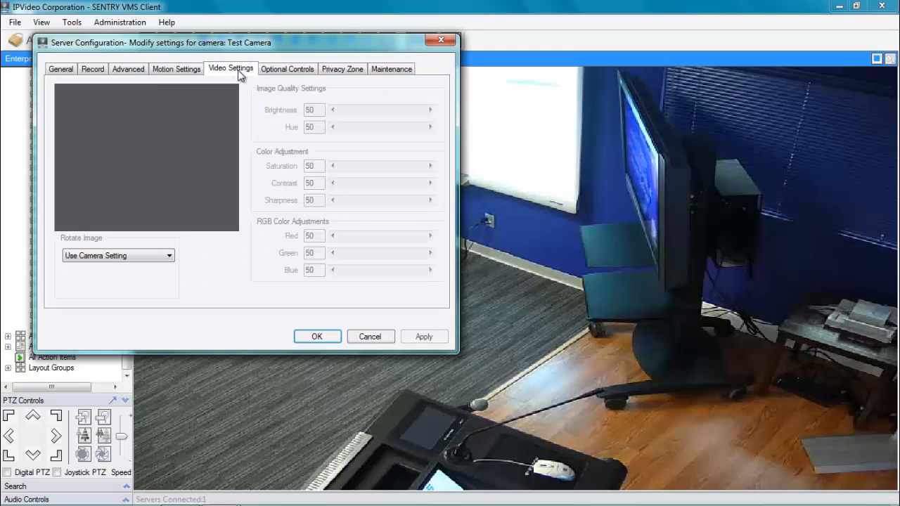
{"action": "left_click", "coordinate": [293, 72]}
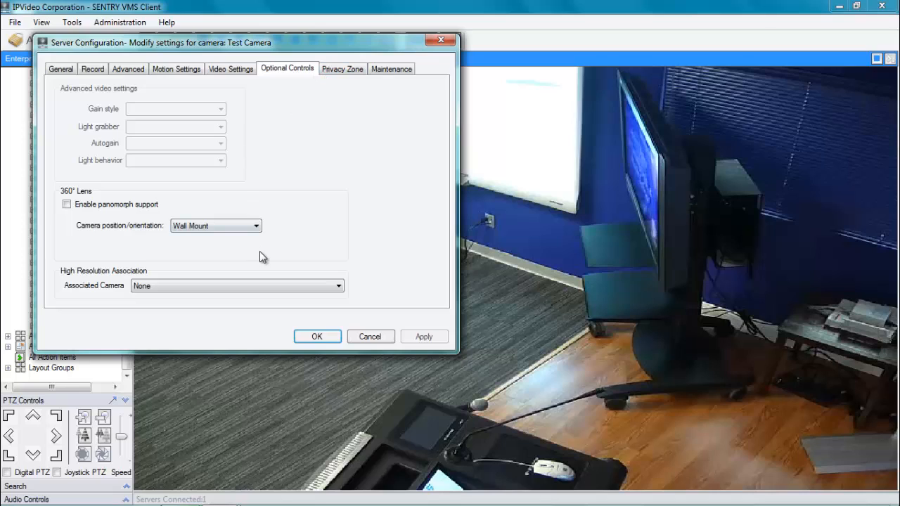
- Check the Privacy Zone and Maintenance tabs, then return to General and close with OK
{"action": "left_click", "coordinate": [344, 72]}
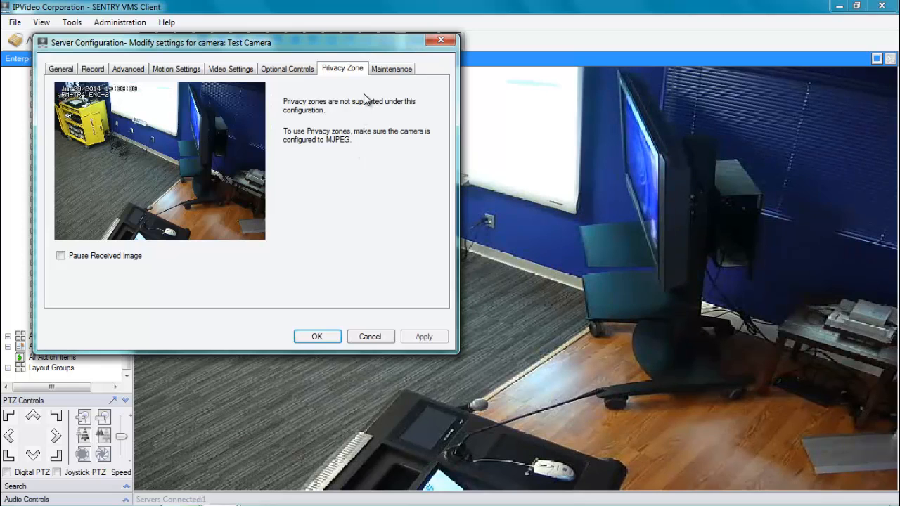
{"action": "left_click", "coordinate": [392, 70]}
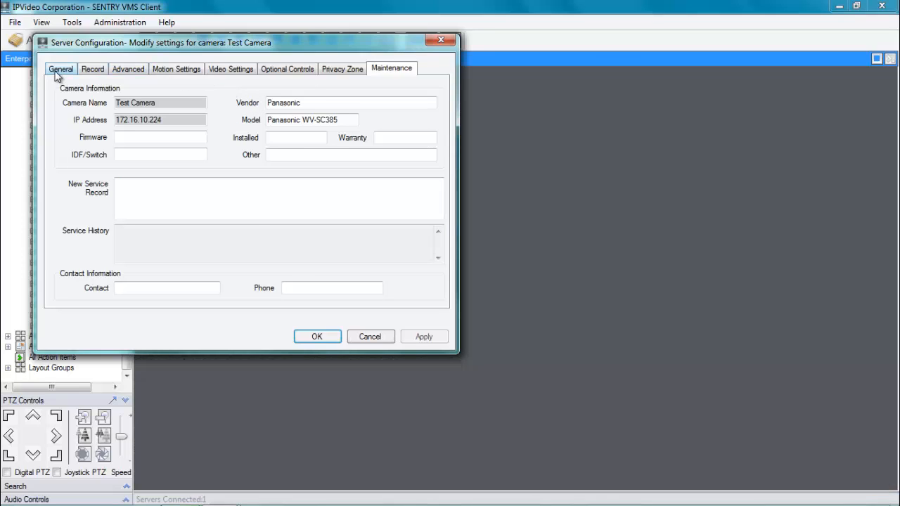
{"action": "left_click", "coordinate": [60, 70]}
{"action": "left_click", "coordinate": [314, 339]}
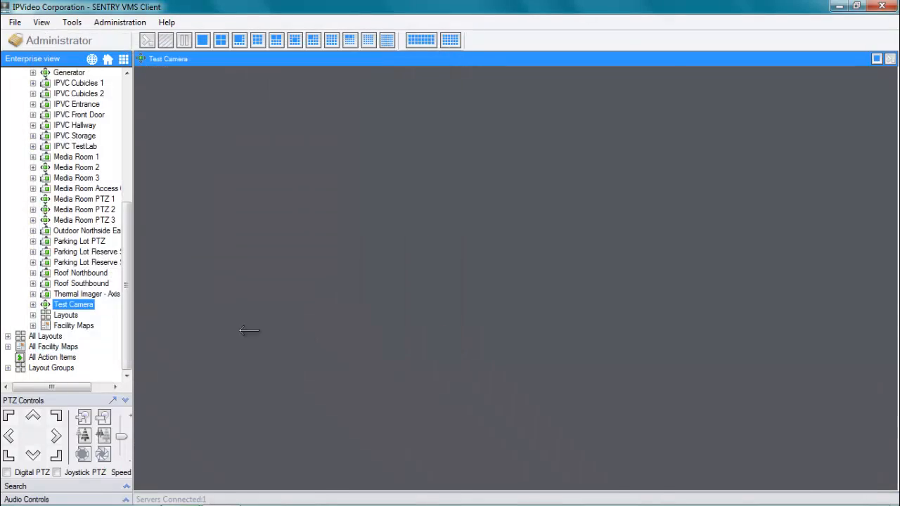